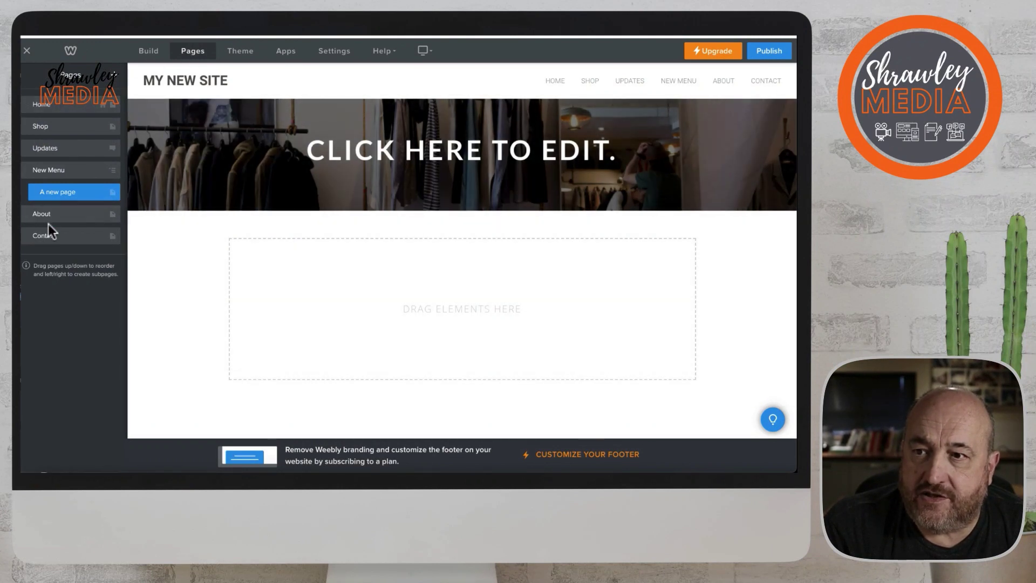
Switch the left panel from Pages to the Build elements palette.
left_click(149, 51)
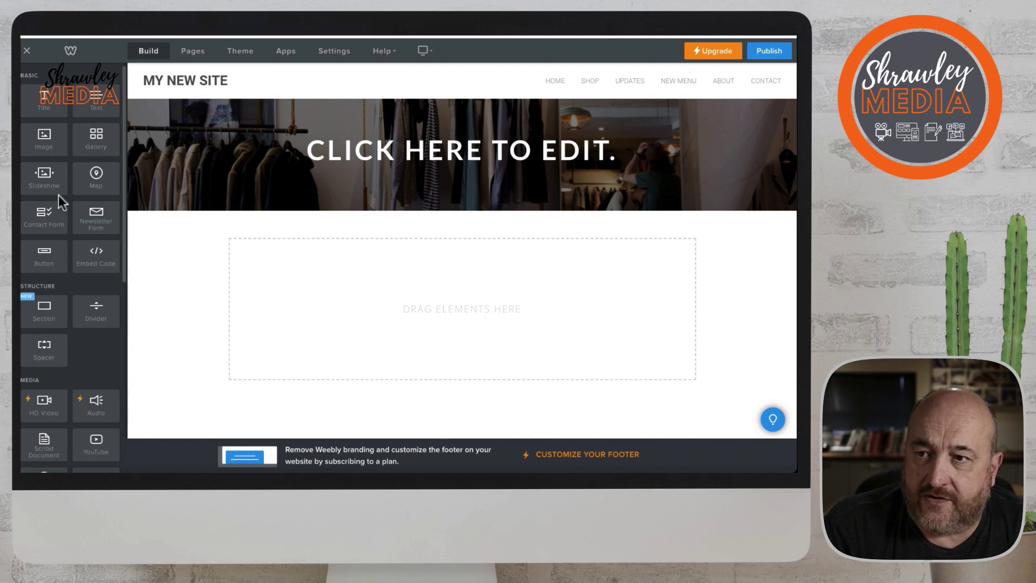
Place a Slideshow element below the header banner, keeping the Simple Slideshow style.
left_click_drag(43, 177, 300, 253)
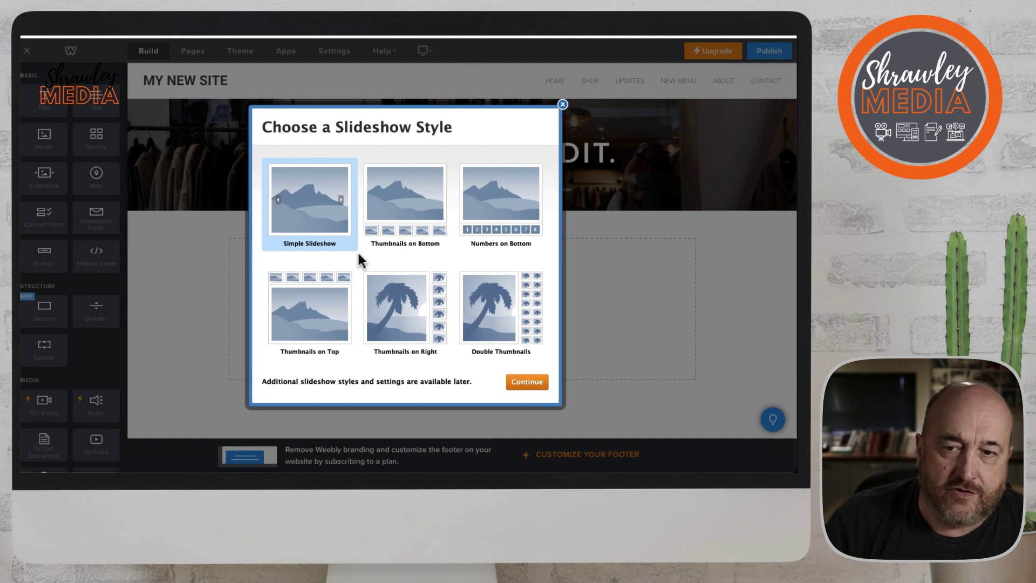
left_click(515, 382)
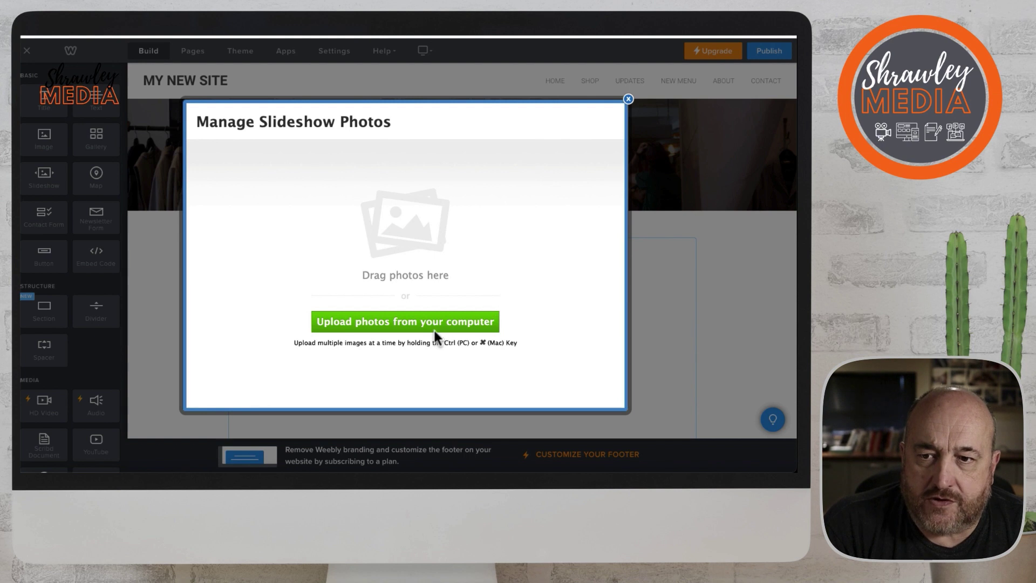
Upload 'Build your own website logo.png' and 'Weebly Icon.png' as the slideshow's photos.
left_click(432, 329)
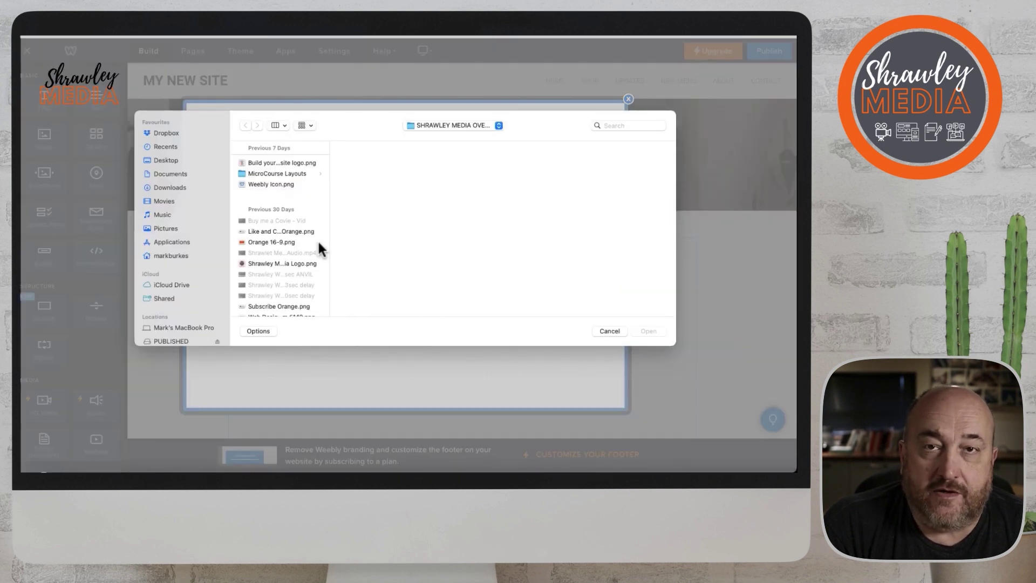
left_click(264, 163)
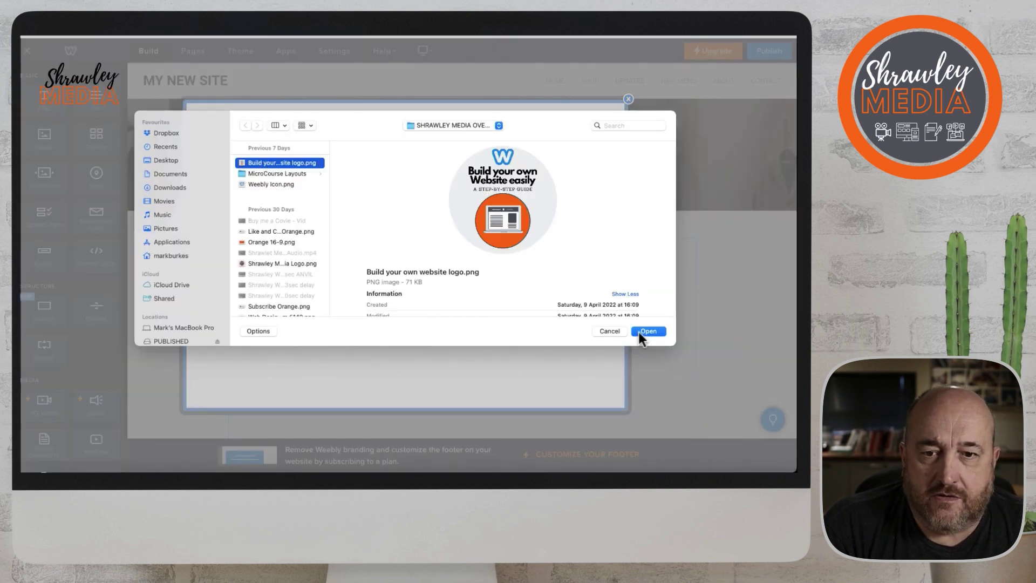
left_click(648, 331)
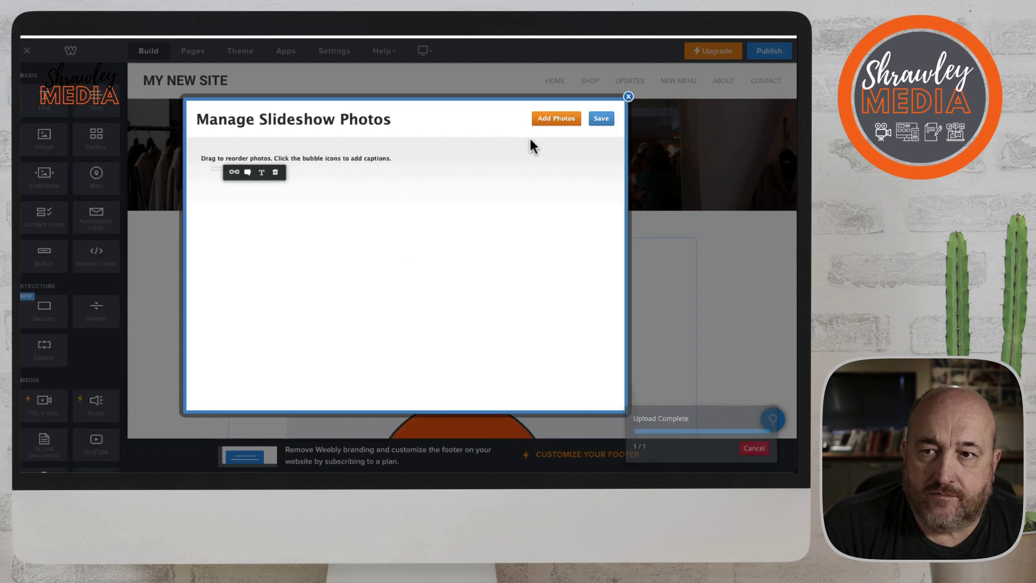
left_click(546, 121)
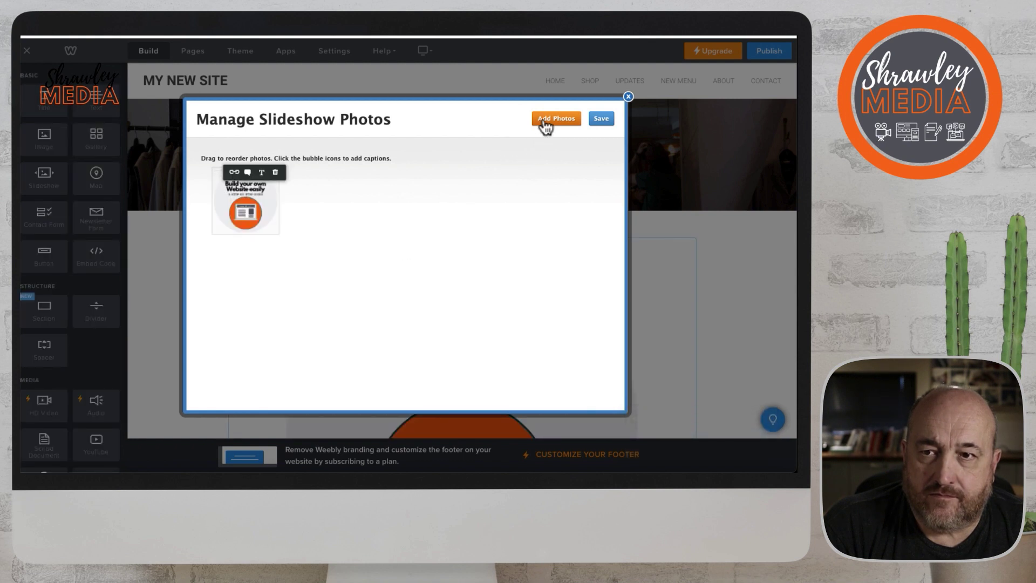
left_click(283, 184)
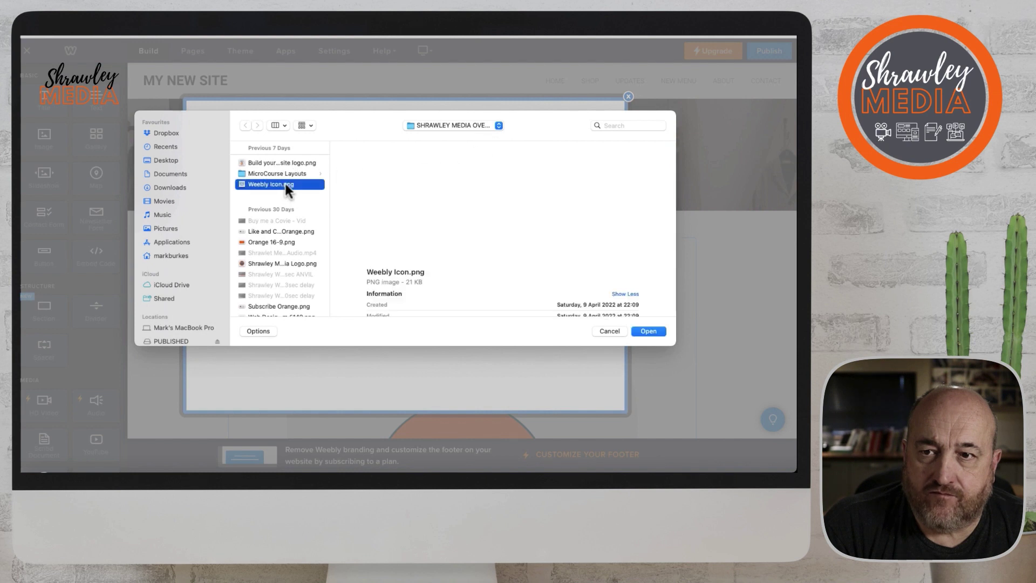
left_click(643, 332)
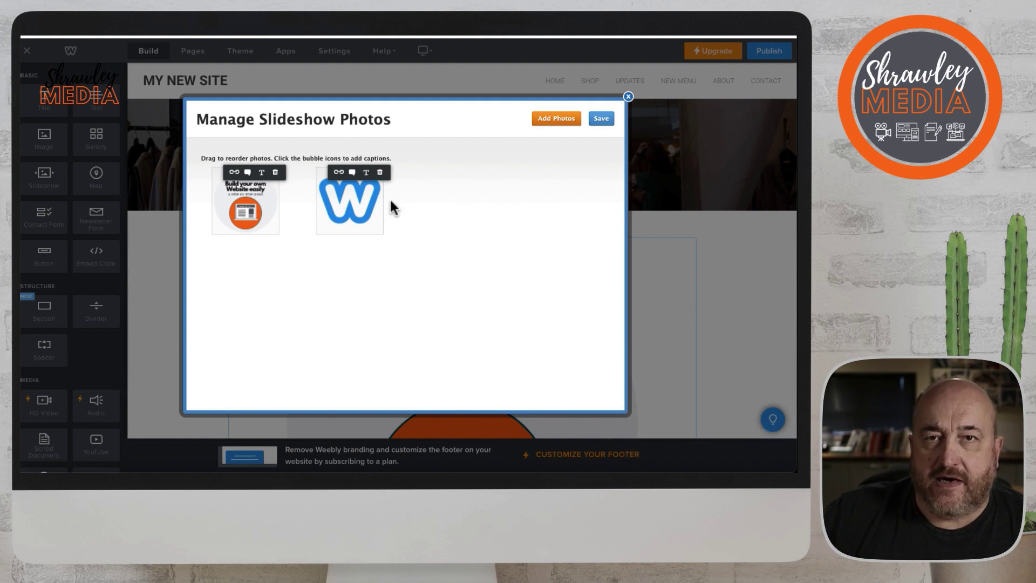
Caption the first slideshow photo 'This is a slideshow caption'.
left_click(247, 172)
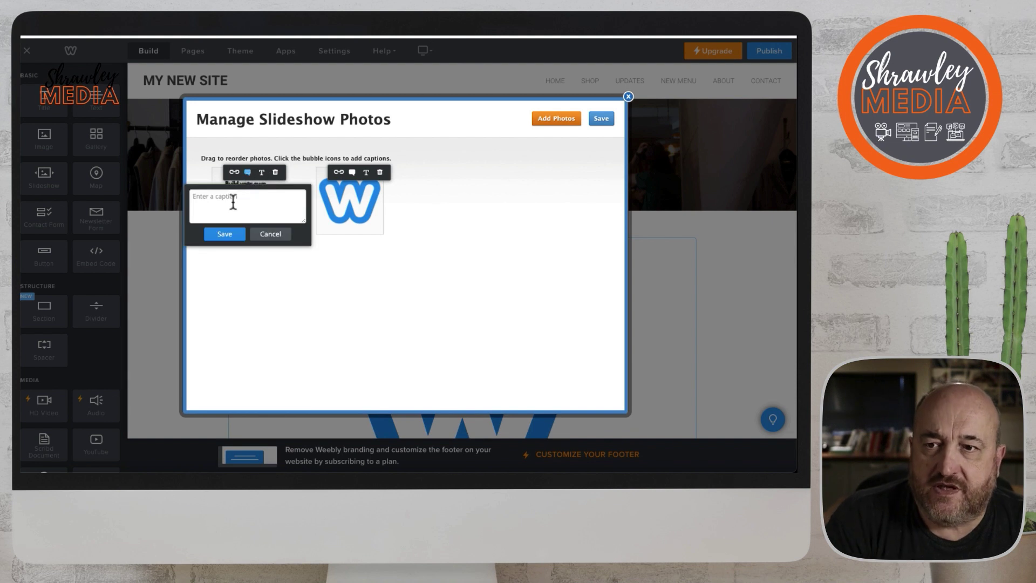
left_click(246, 199)
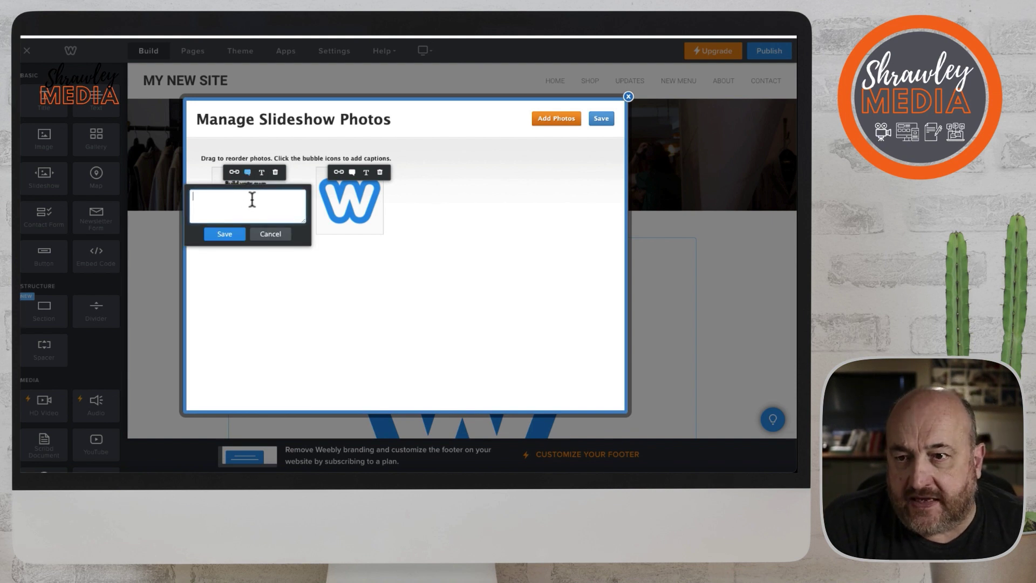
type("Thus")
key("BackSpace")
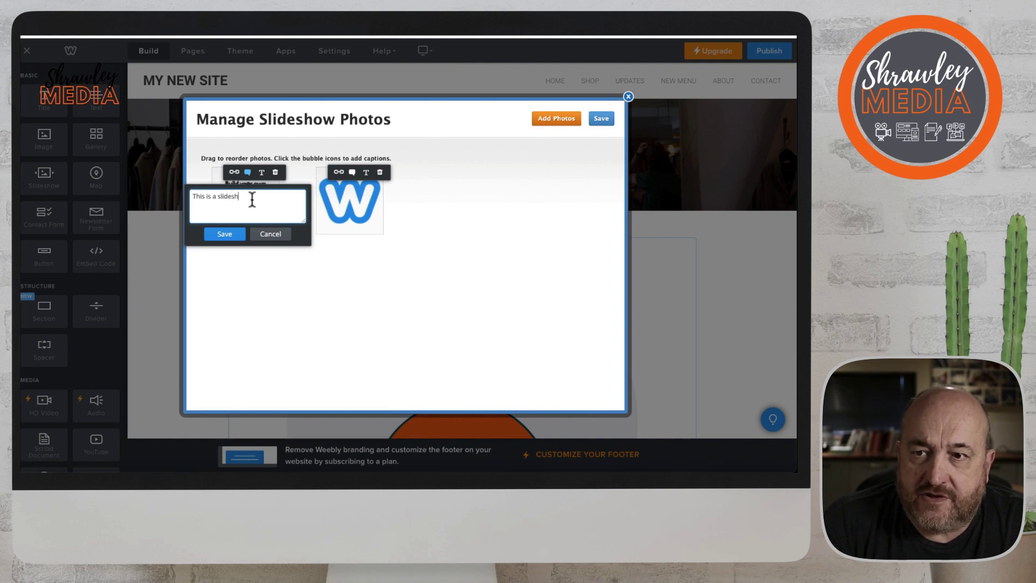
type("ow caption")
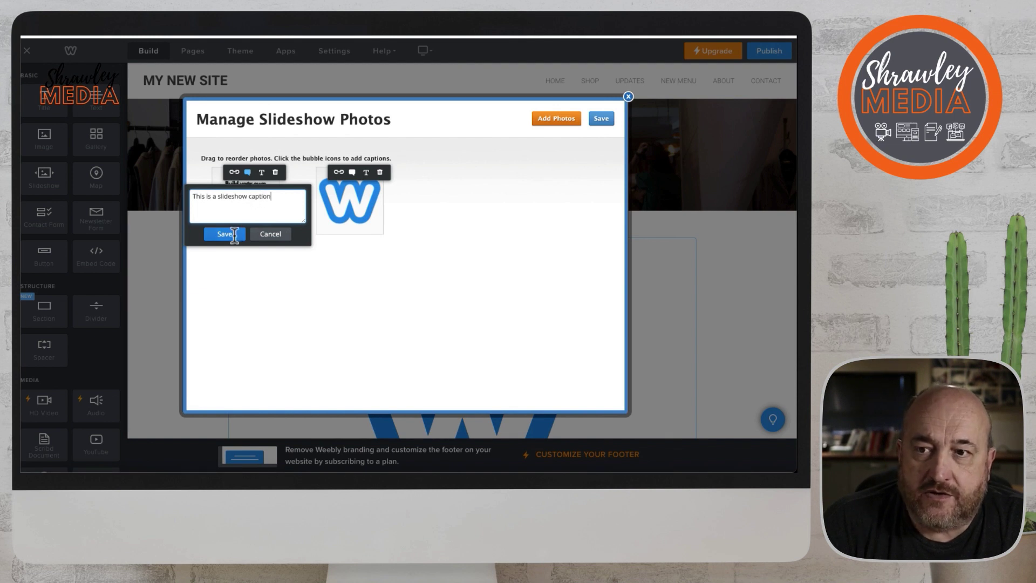
left_click(225, 233)
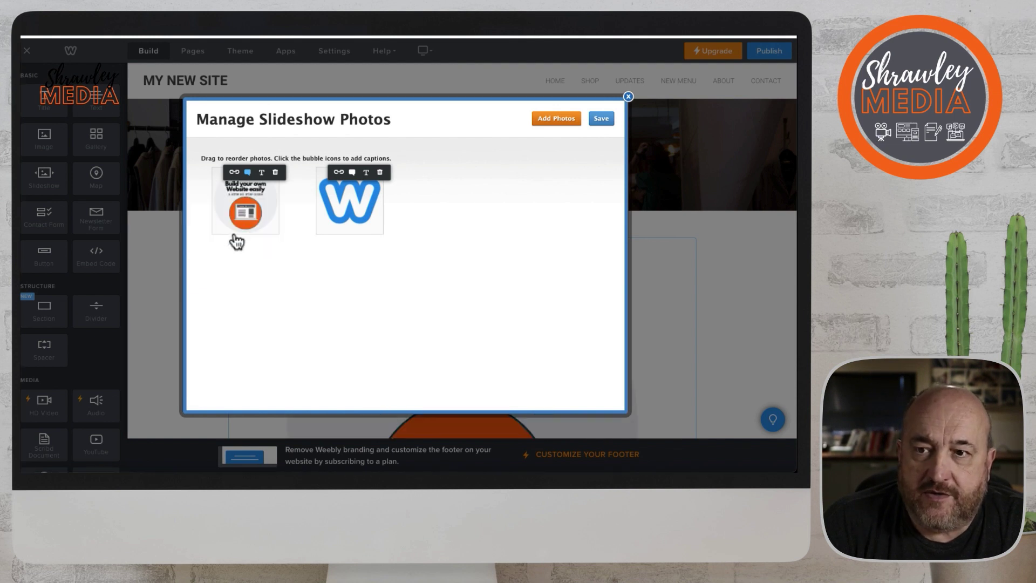
Give the first photo the alt text 'This is for the bots'.
left_click(262, 174)
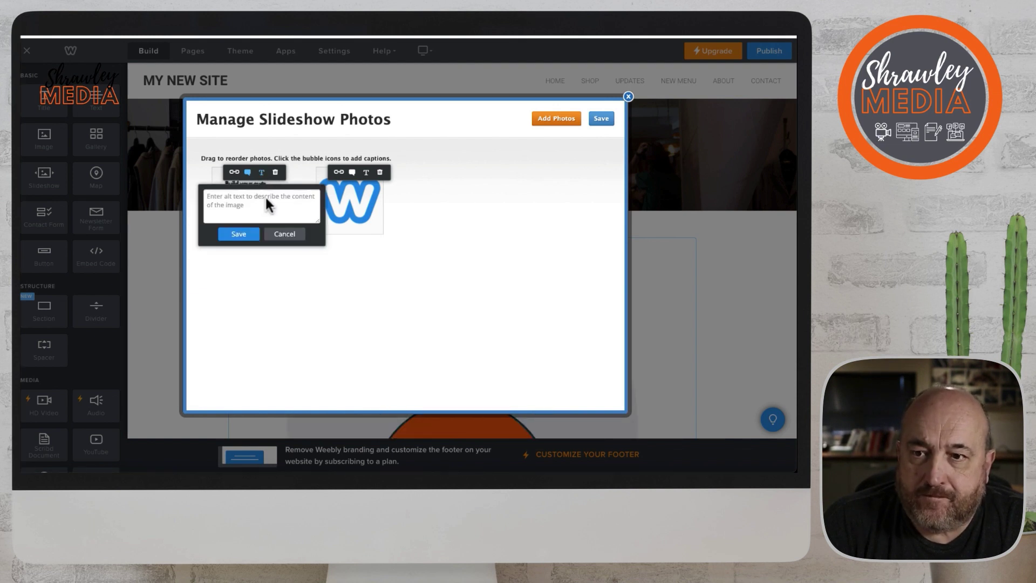
left_click(262, 197)
type("This is f")
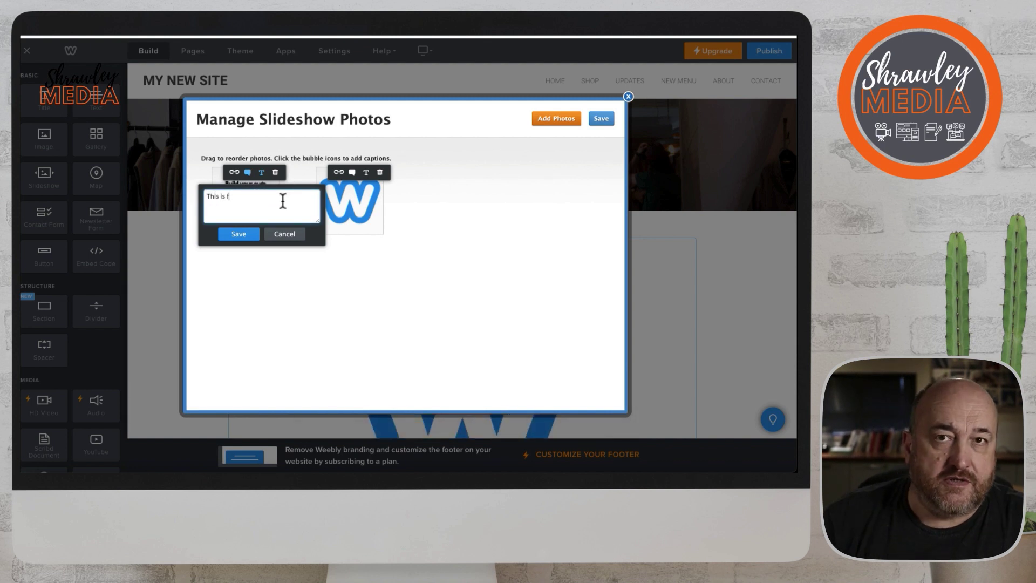
type("or the bots")
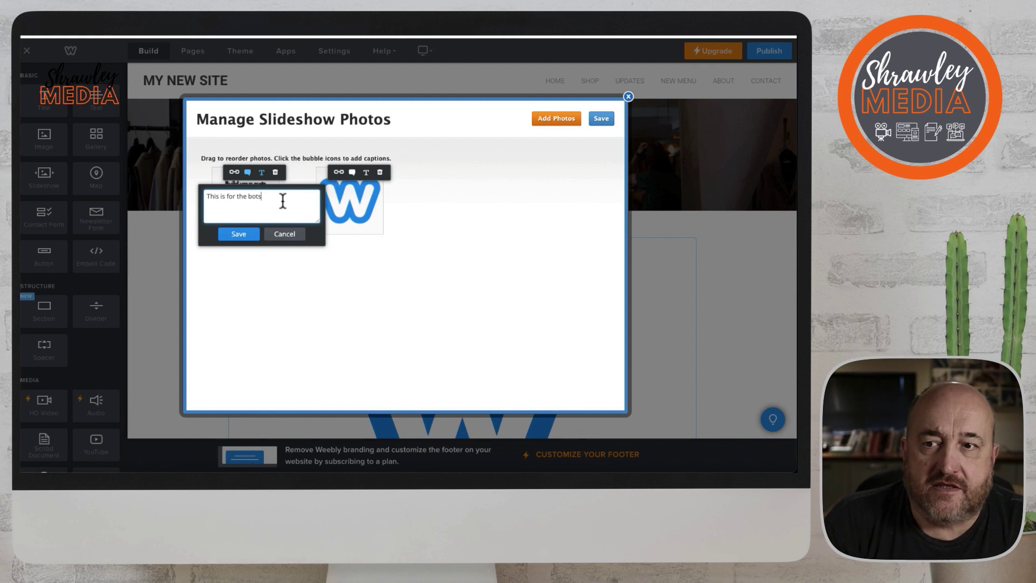
left_click(242, 234)
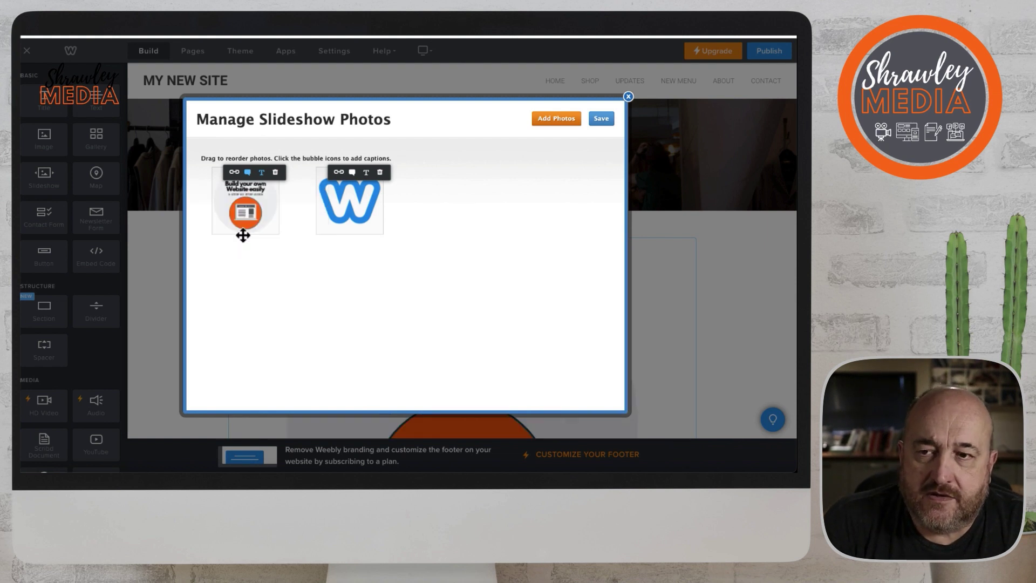
Link the first photo to the site's Updates page.
left_click(235, 174)
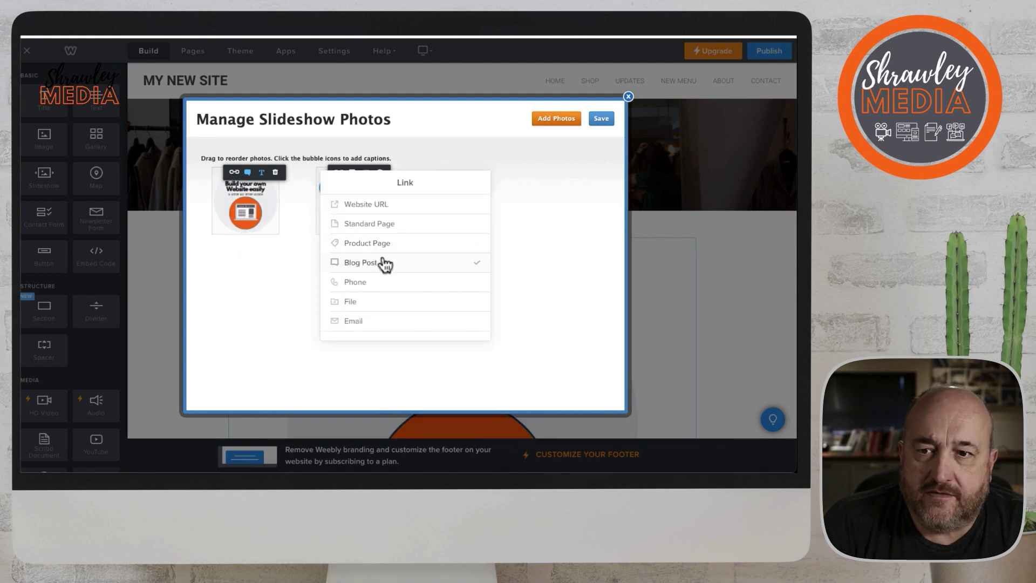
left_click(388, 224)
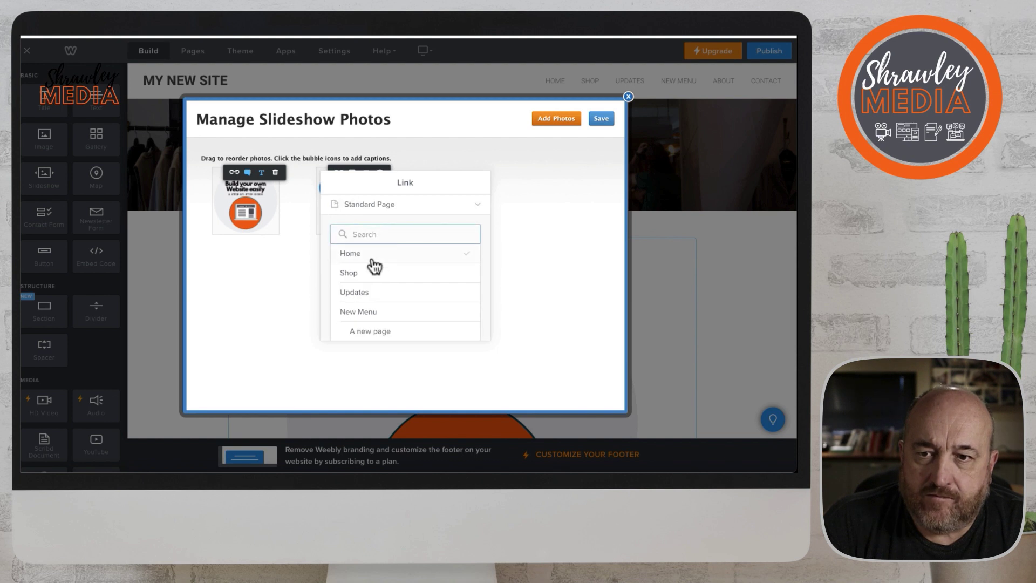
left_click(375, 295)
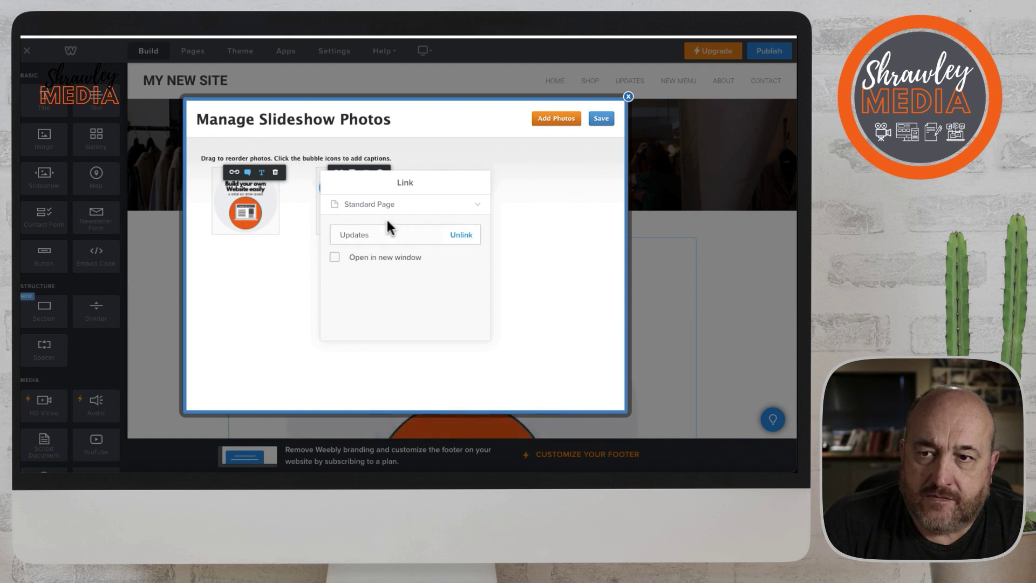
left_click(281, 245)
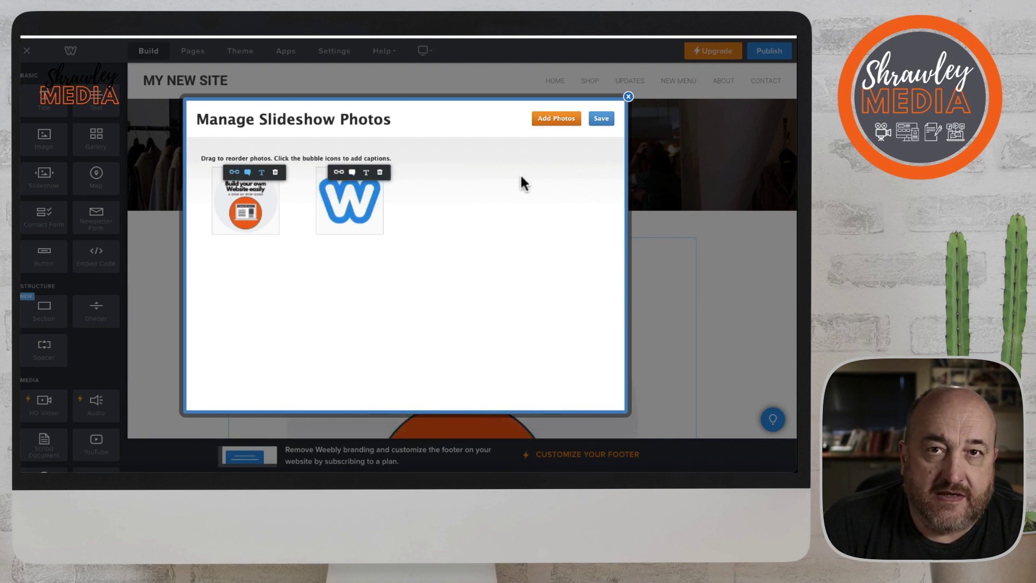
Save the slideshow photos and scroll down to the slideshow on the page.
left_click(602, 118)
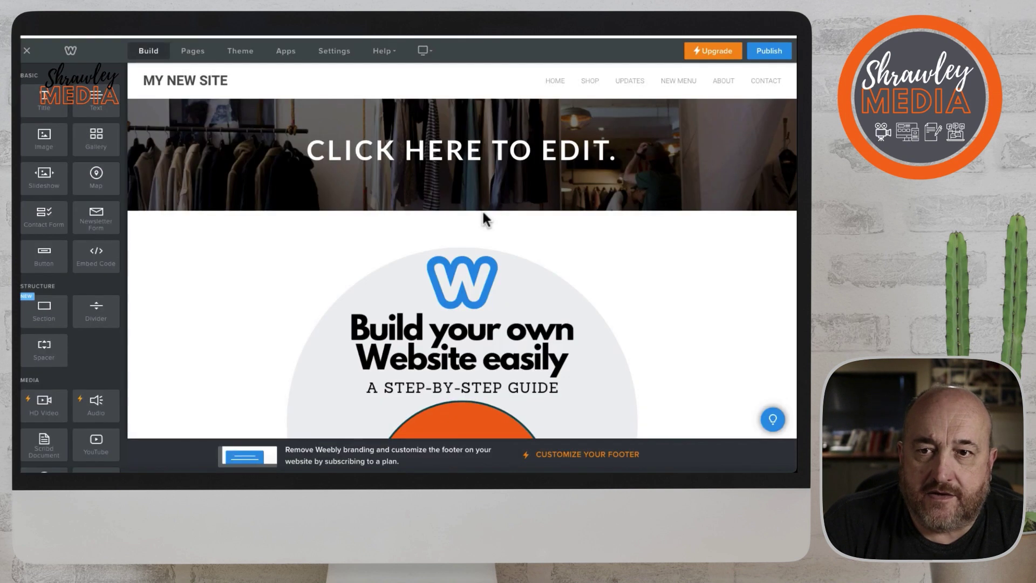
scroll(448, 240, "down", 5)
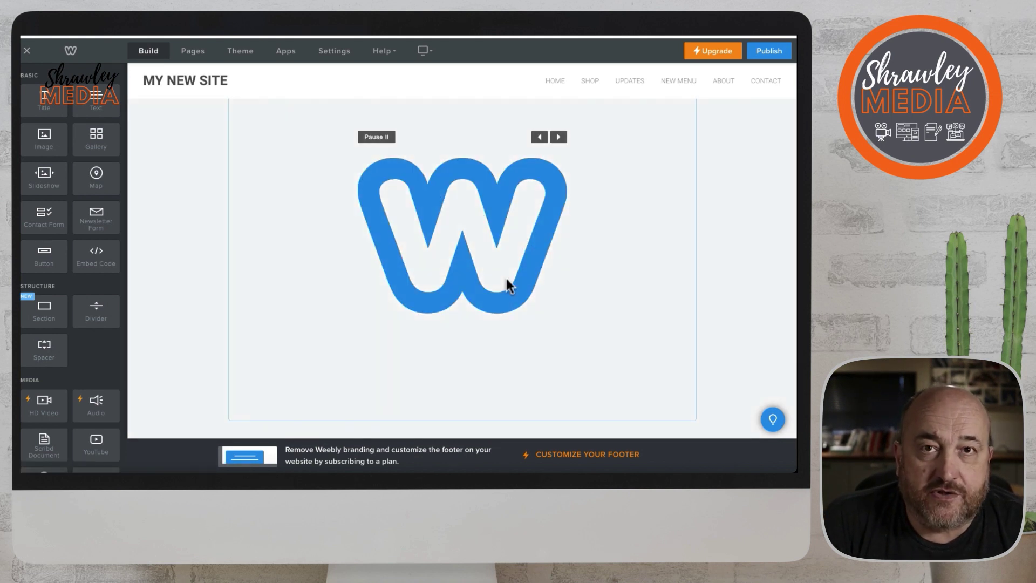
Change the slideshow transition to Slide.
left_click(385, 141)
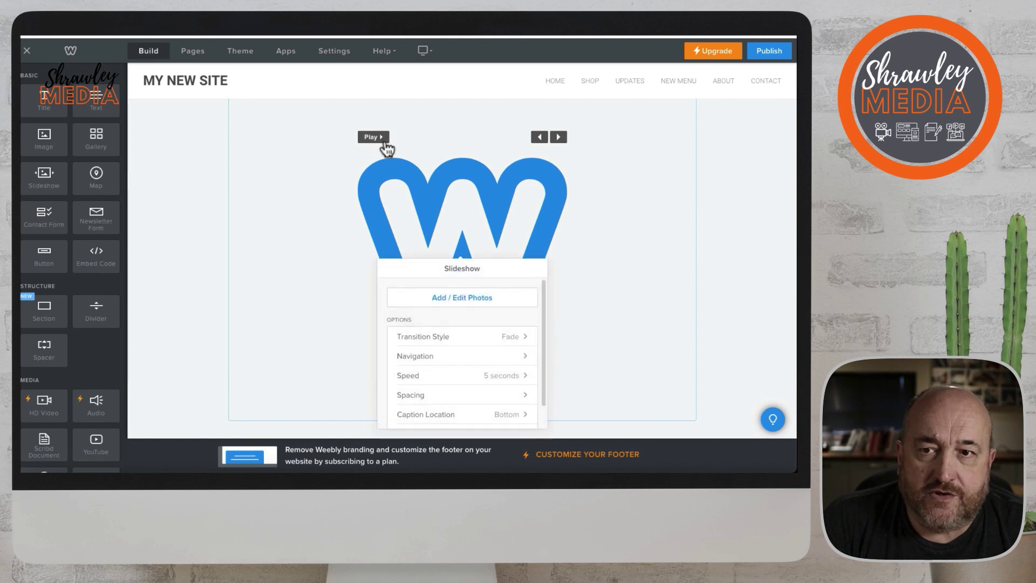
scroll(483, 345, "down", 1)
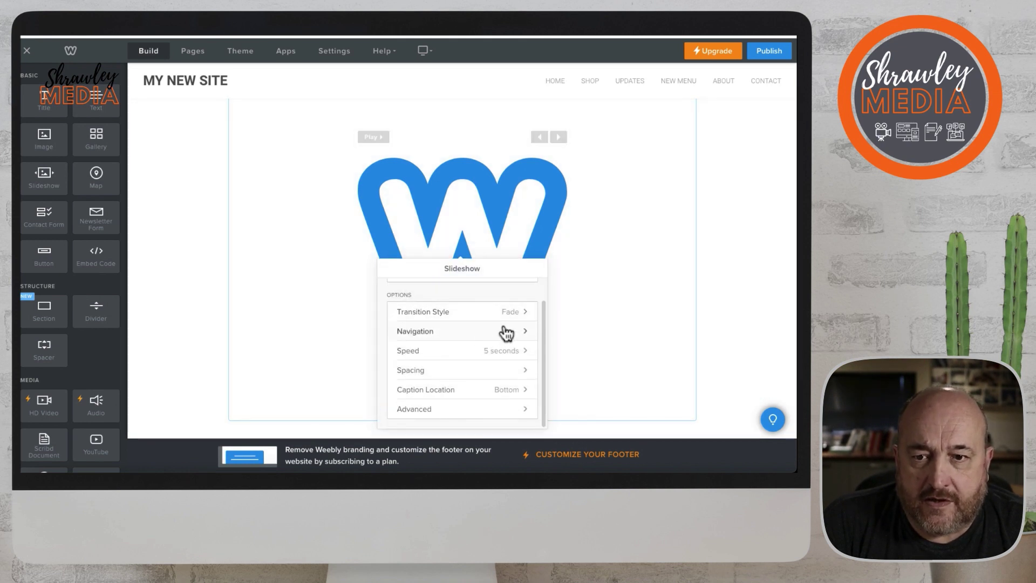
left_click(523, 309)
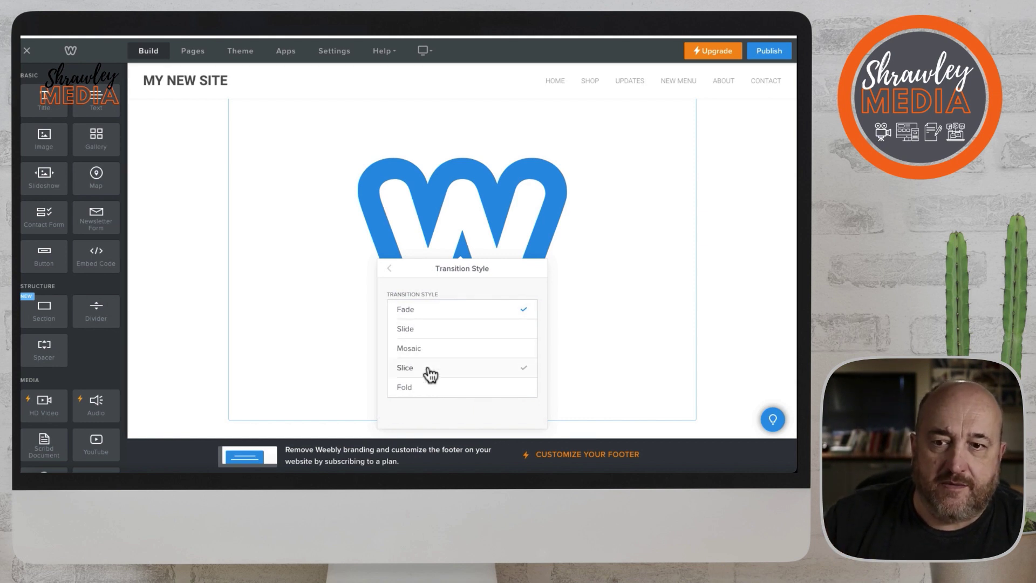
left_click(423, 331)
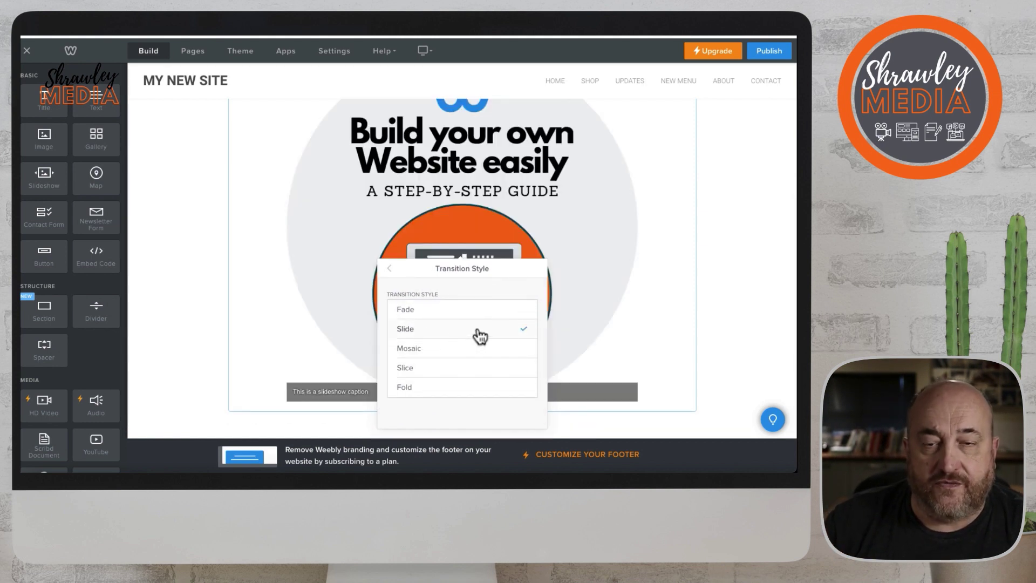
left_click(722, 254)
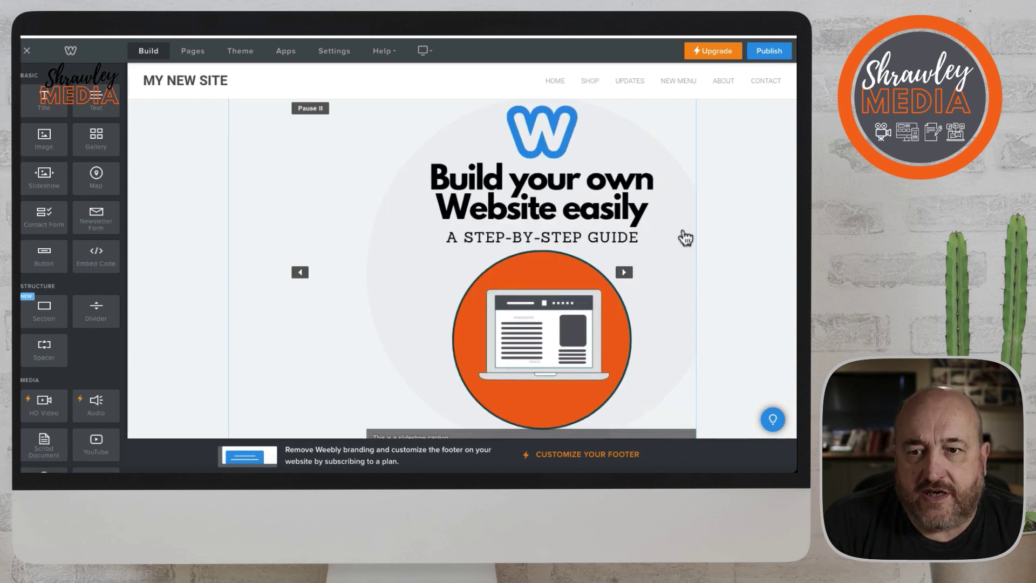
Confirm the slide speed is 5 seconds and bring up the slideshow's Navigation settings.
left_click(455, 215)
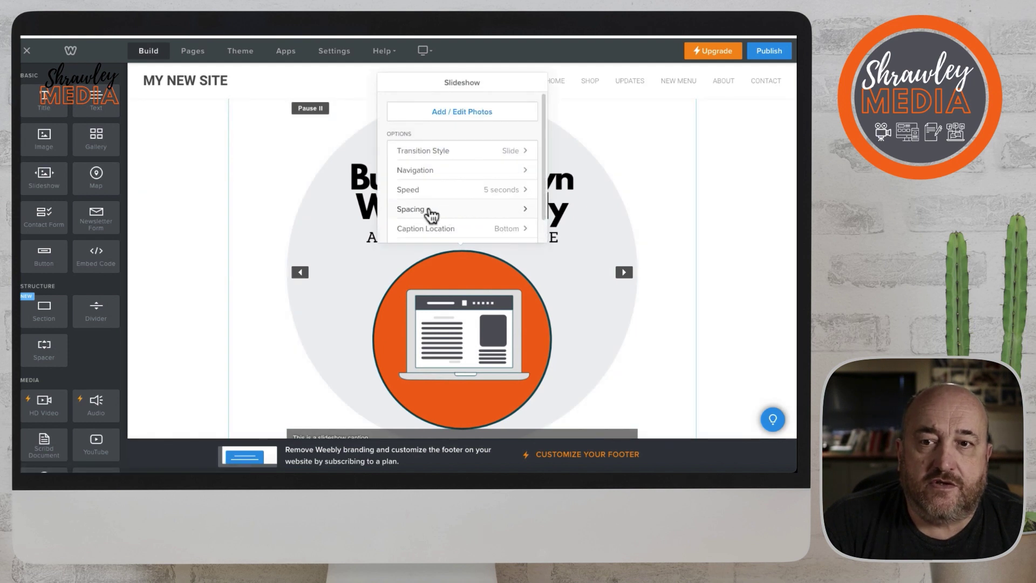
left_click(514, 198)
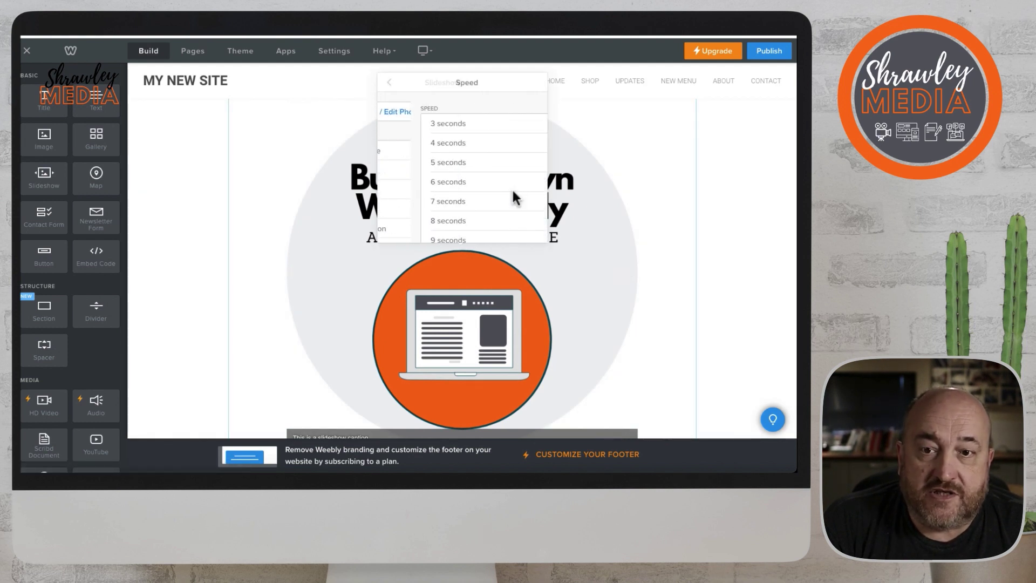
left_click(389, 83)
left_click(521, 170)
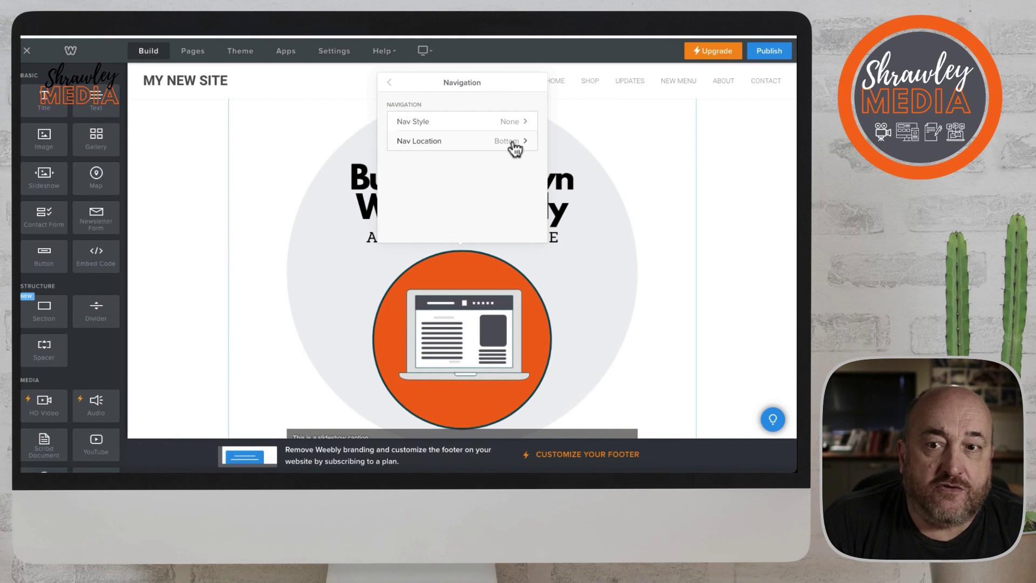
Check that the slideshow's Nav Style remains None.
left_click(517, 125)
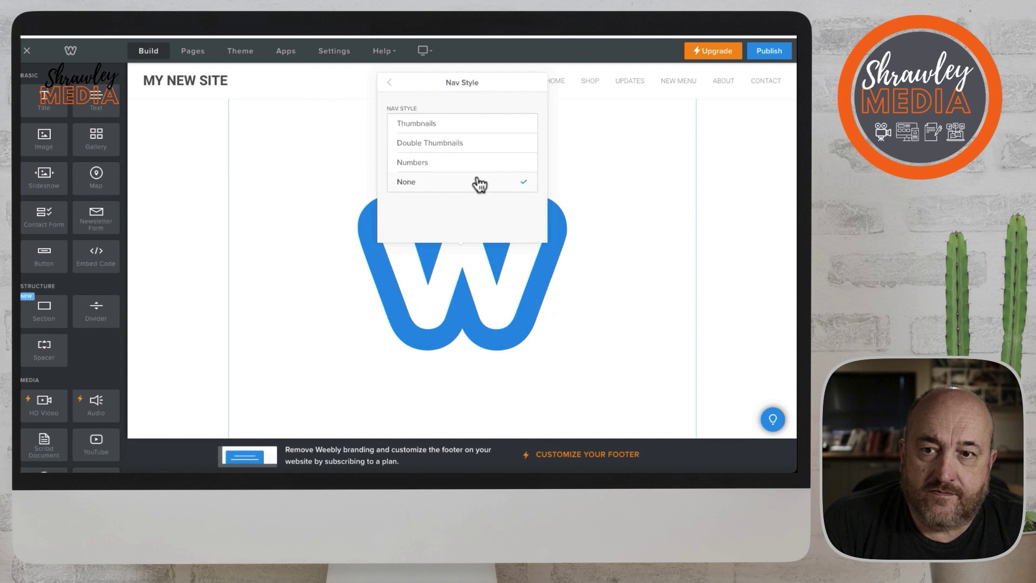
left_click(388, 79)
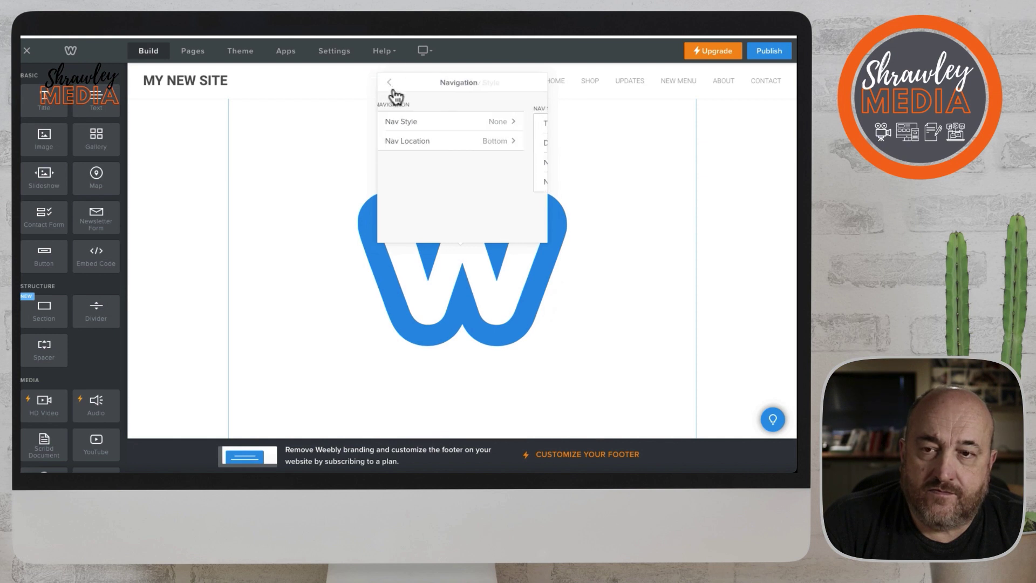
left_click(388, 82)
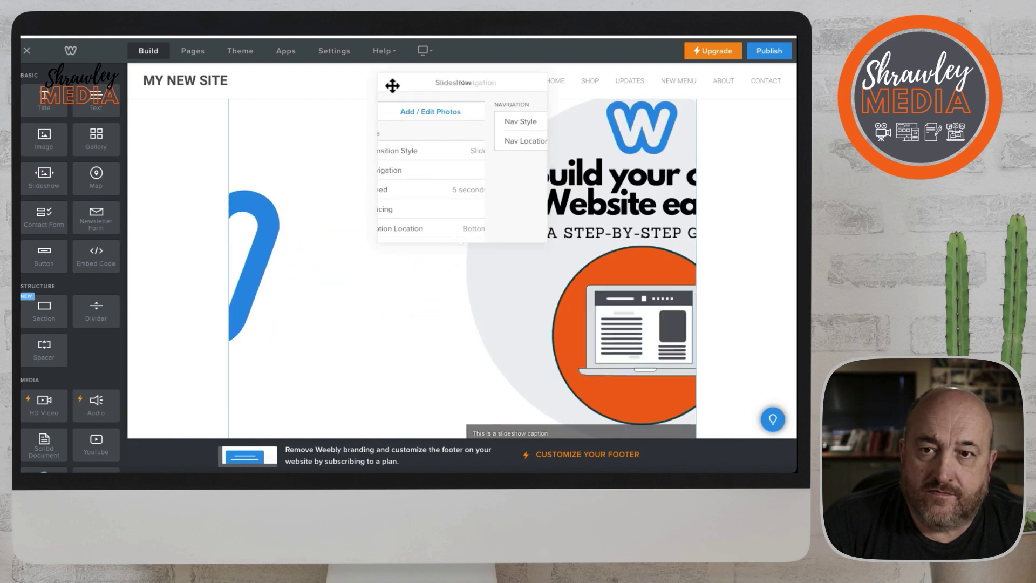
Set the slideshow's Advanced aspect ratio to 16:9 and close its settings.
scroll(529, 216, "down", 1)
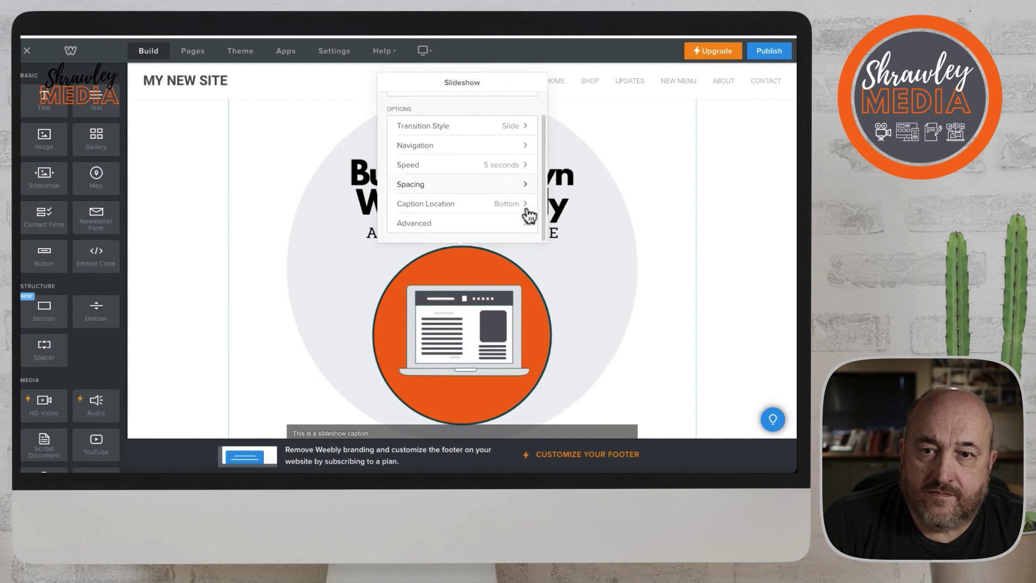
left_click(502, 222)
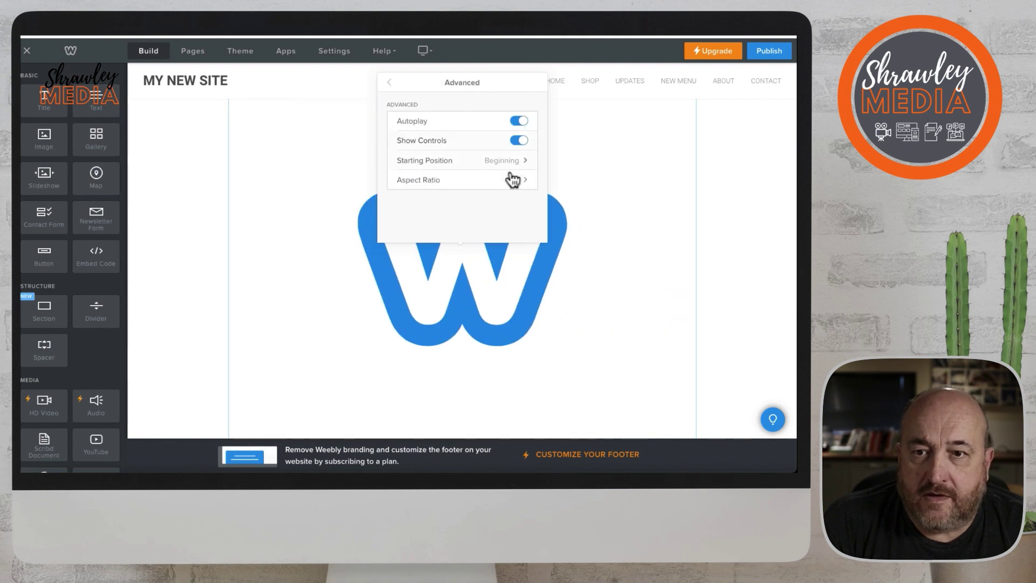
left_click(518, 183)
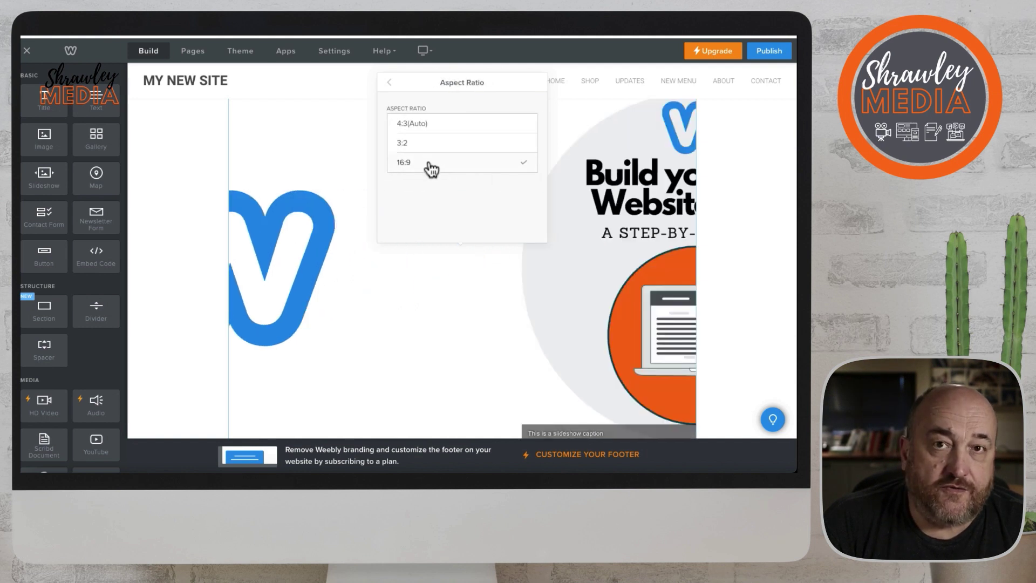
left_click(449, 132)
left_click(389, 82)
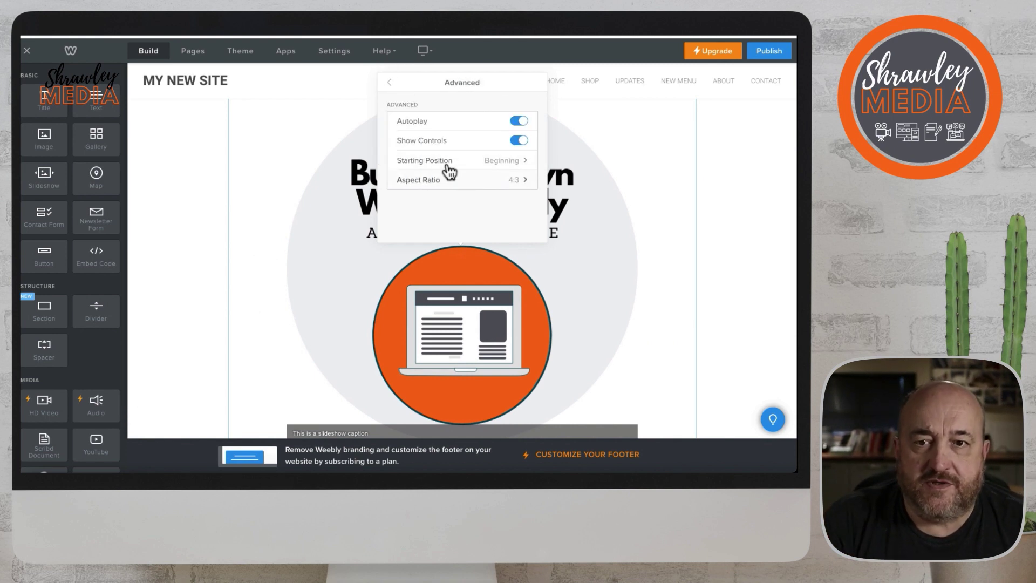
left_click(467, 183)
left_click(452, 169)
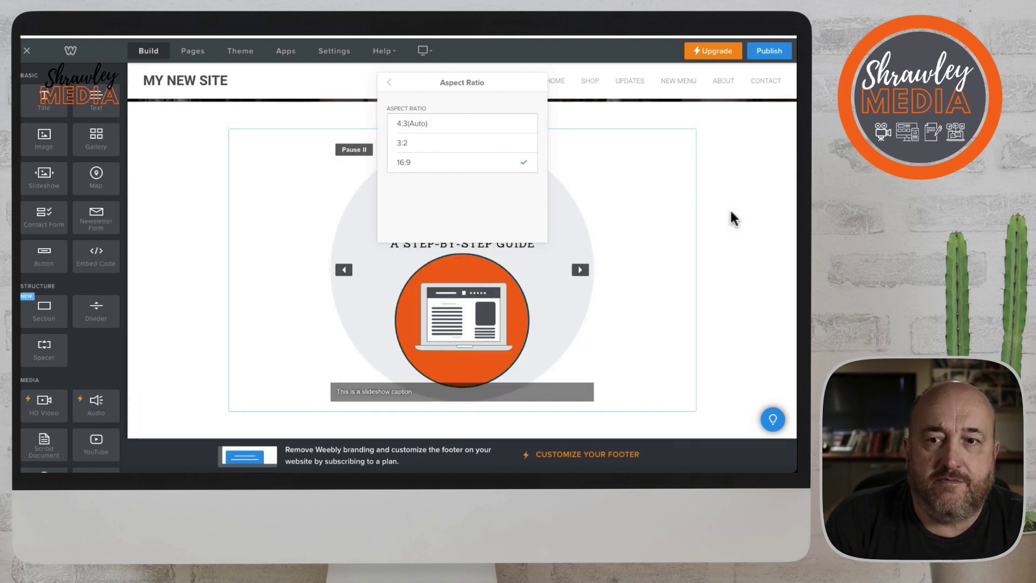
left_click(727, 207)
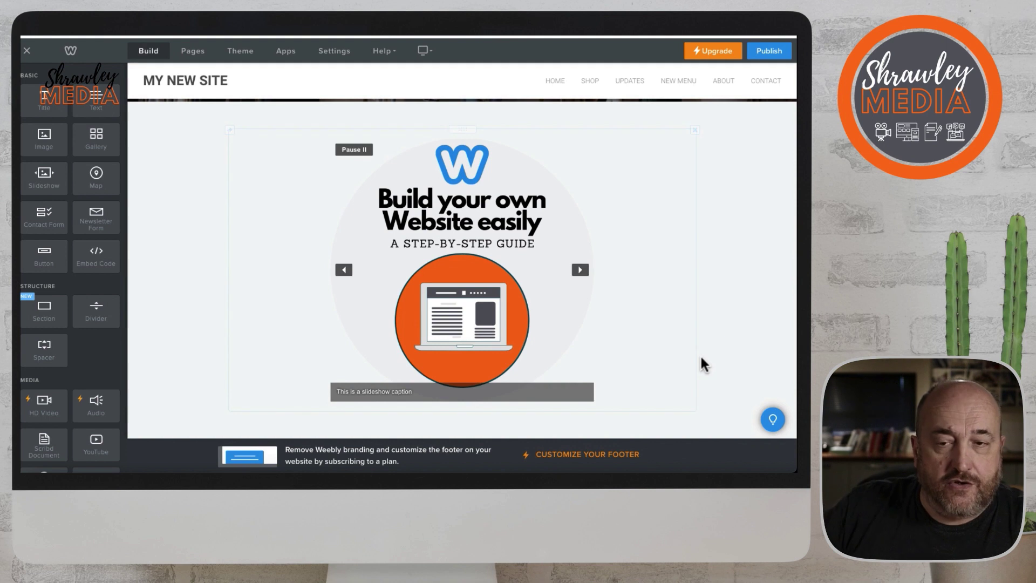
Drop a Spacer element left of the slideshow, pushing it into the right column.
left_click(626, 352)
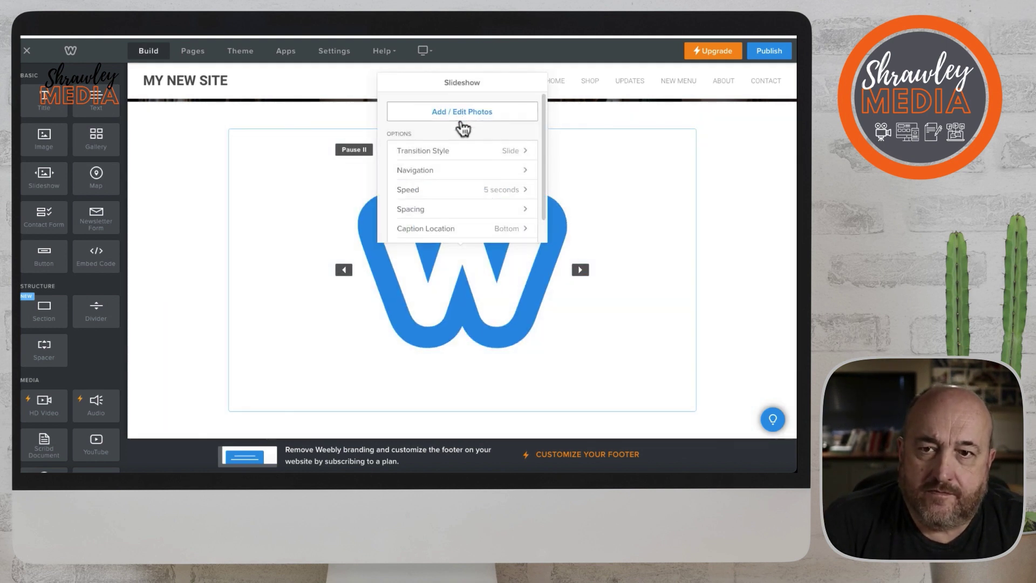
left_click(726, 183)
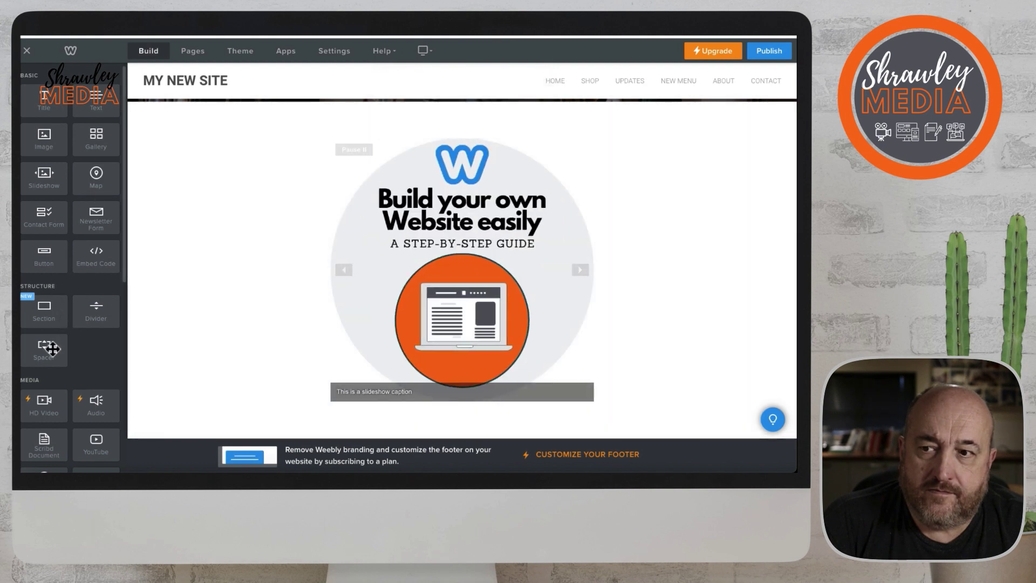
left_click_drag(43, 348, 245, 257)
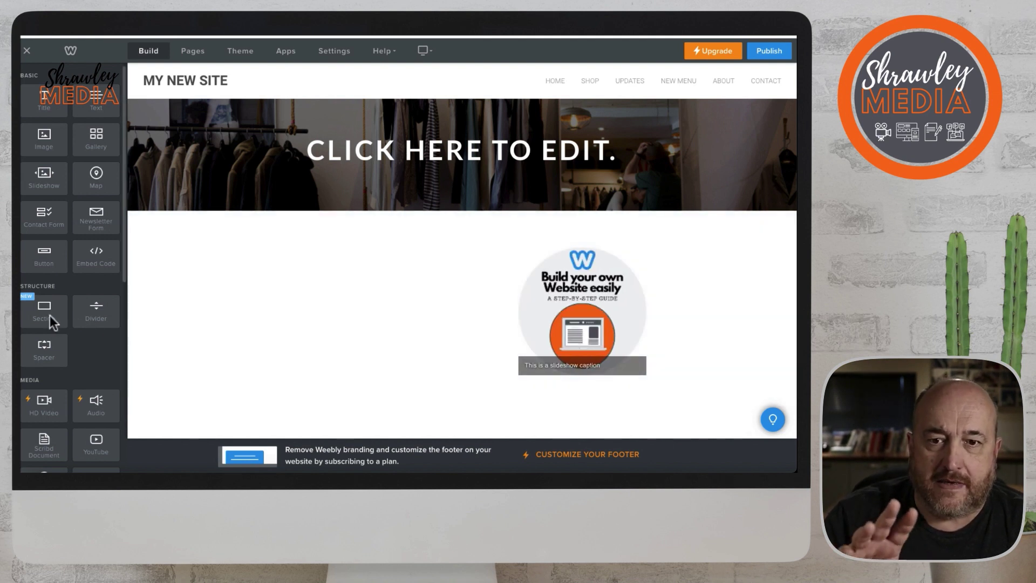
Add an Image element to the left column and delete the spacer.
left_click_drag(39, 137, 298, 258)
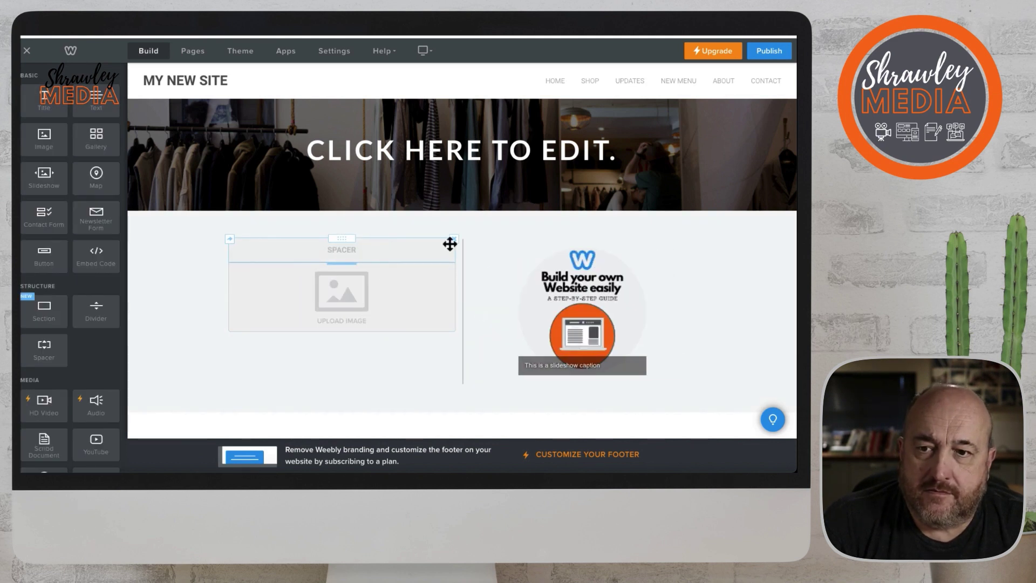
left_click(455, 240)
left_click(436, 213)
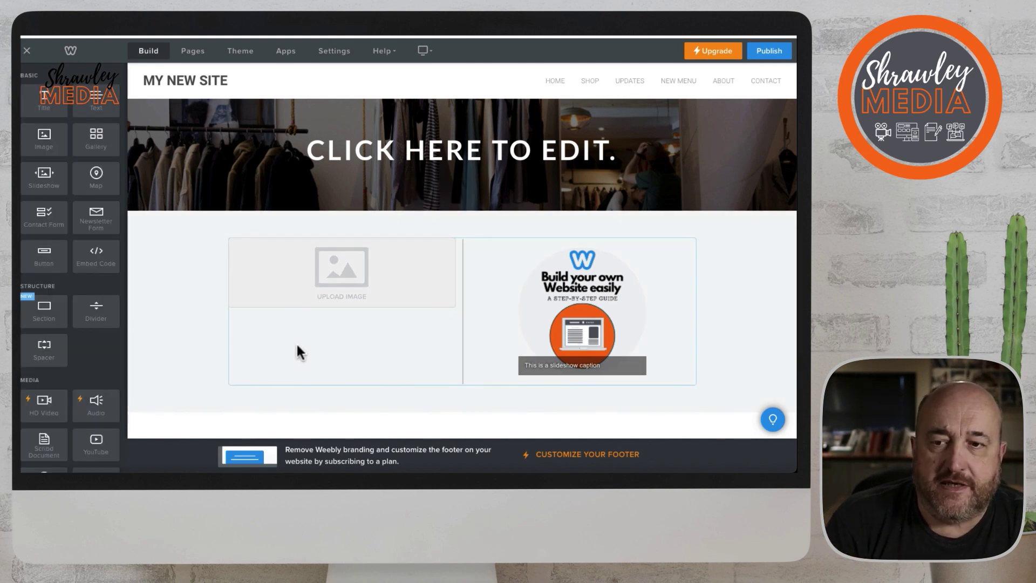
Upload Weebly Icon.png from the computer into the left-column image element.
left_click(349, 280)
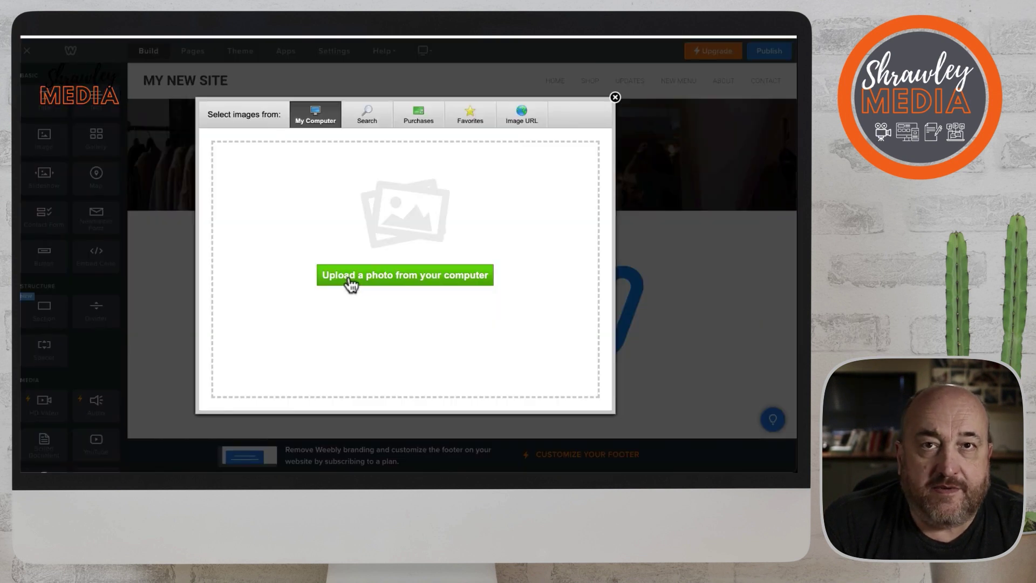
left_click(351, 281)
left_click(282, 184)
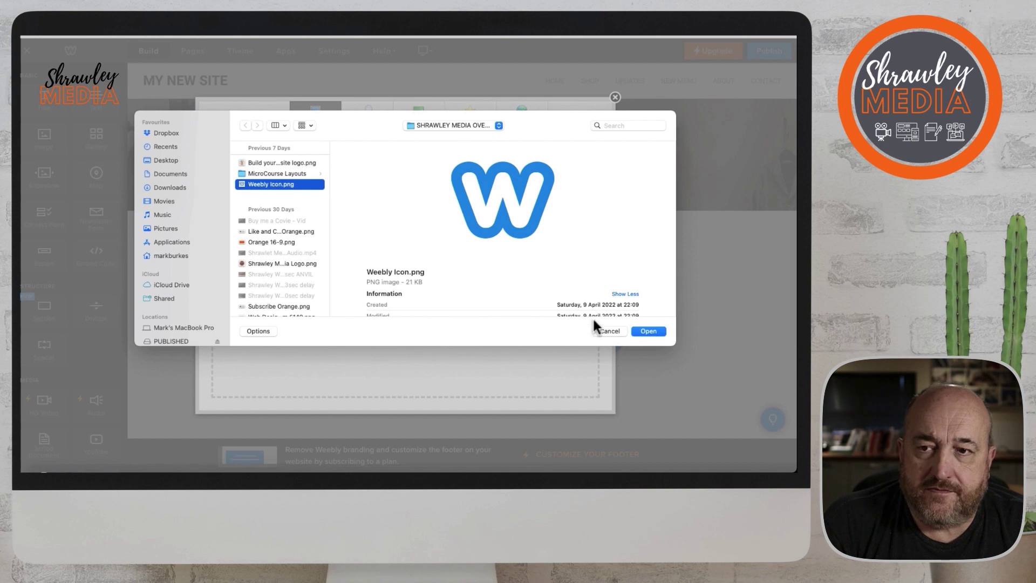
left_click(642, 332)
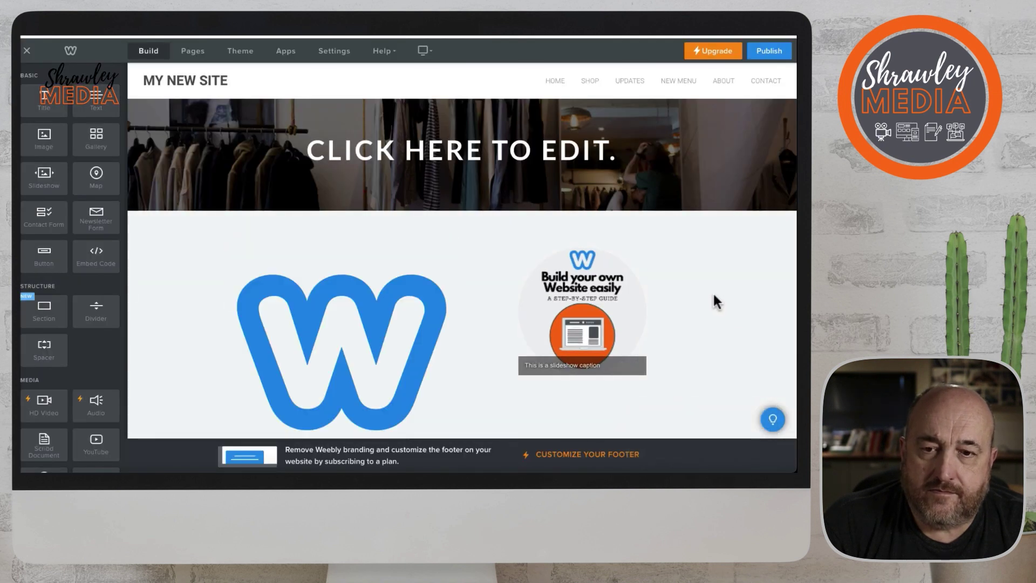
Widen the logo column to about half beside the slideshow, then enlarge the logo image to fill it.
scroll(536, 335, "down", 2)
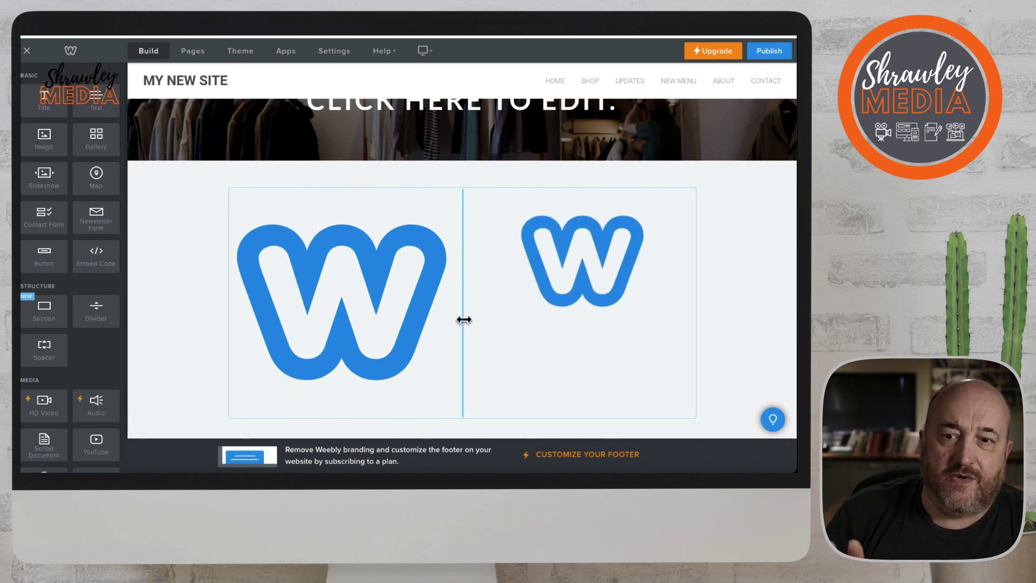
left_click_drag(463, 319, 365, 319)
scroll(728, 340, "down", 1)
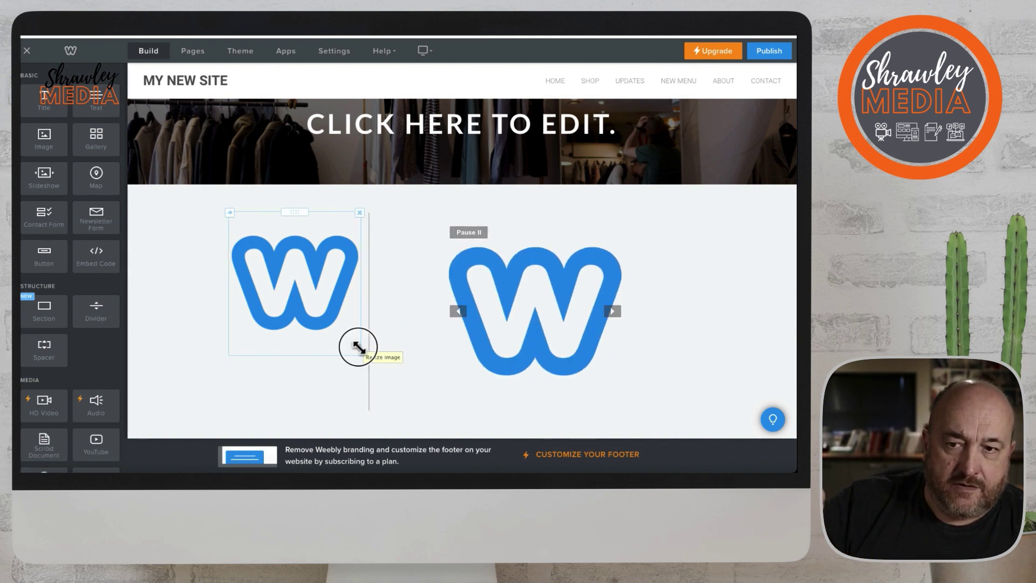
left_click(359, 348)
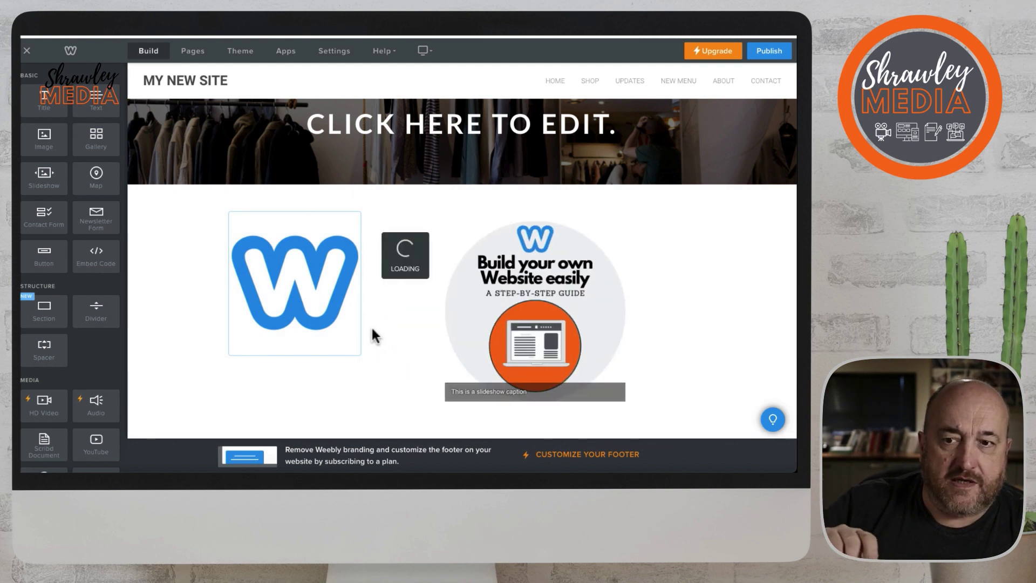
mouse_move(369, 332)
left_click_drag(369, 331, 460, 331)
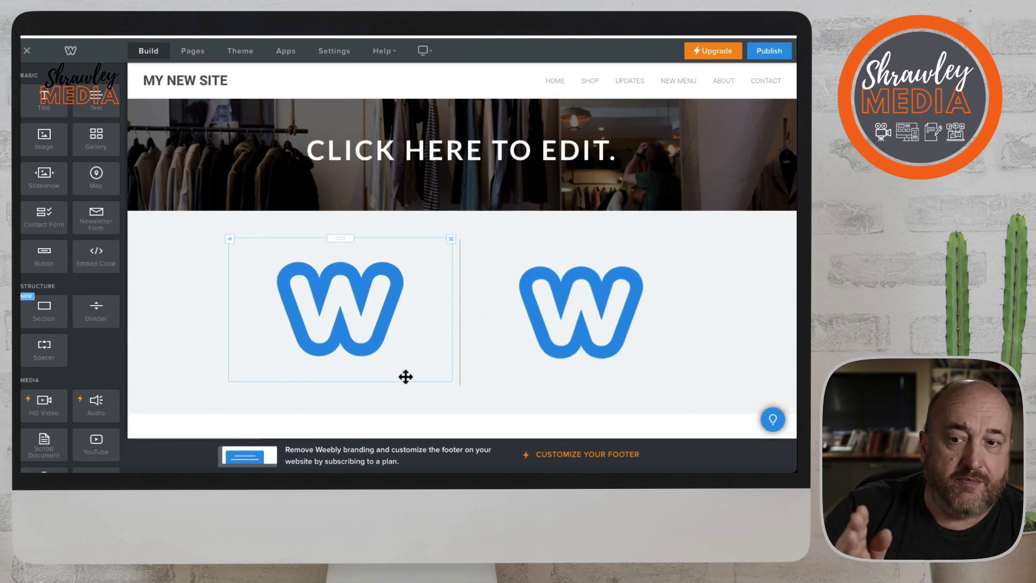
left_click_drag(407, 374, 370, 319)
left_click_drag(398, 354, 439, 380)
mouse_move(648, 351)
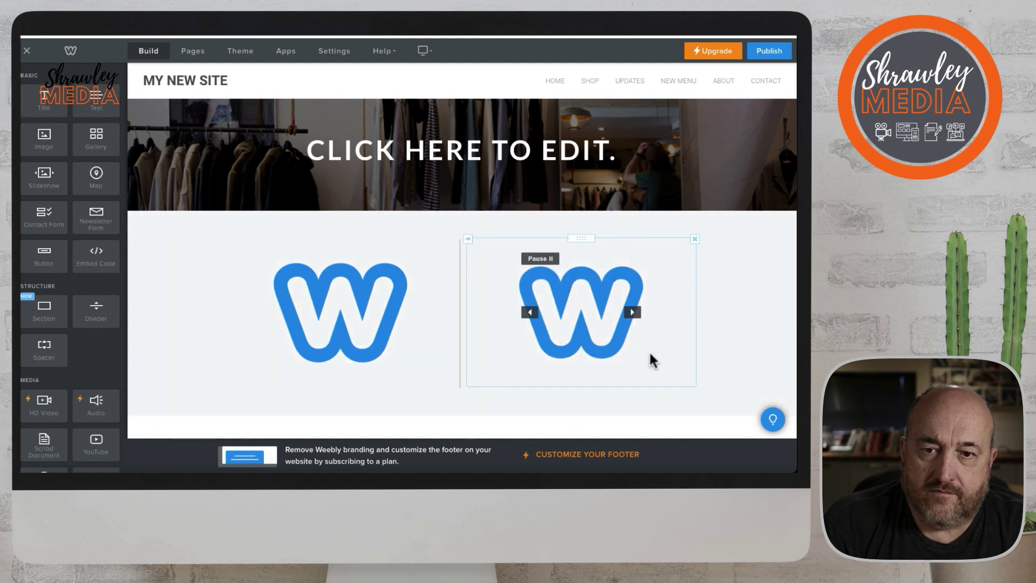
left_click(550, 261)
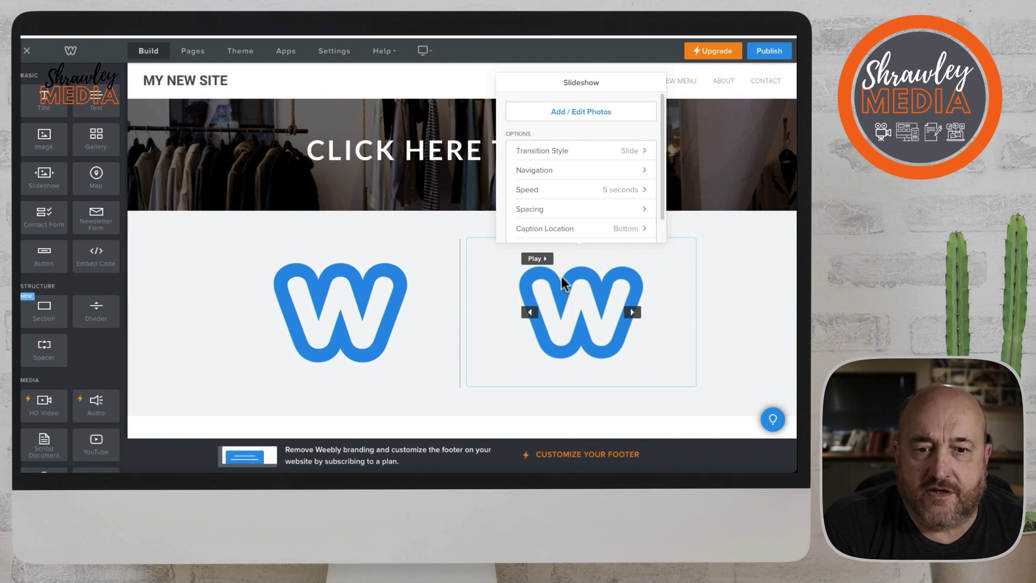
scroll(585, 205, "down", 1)
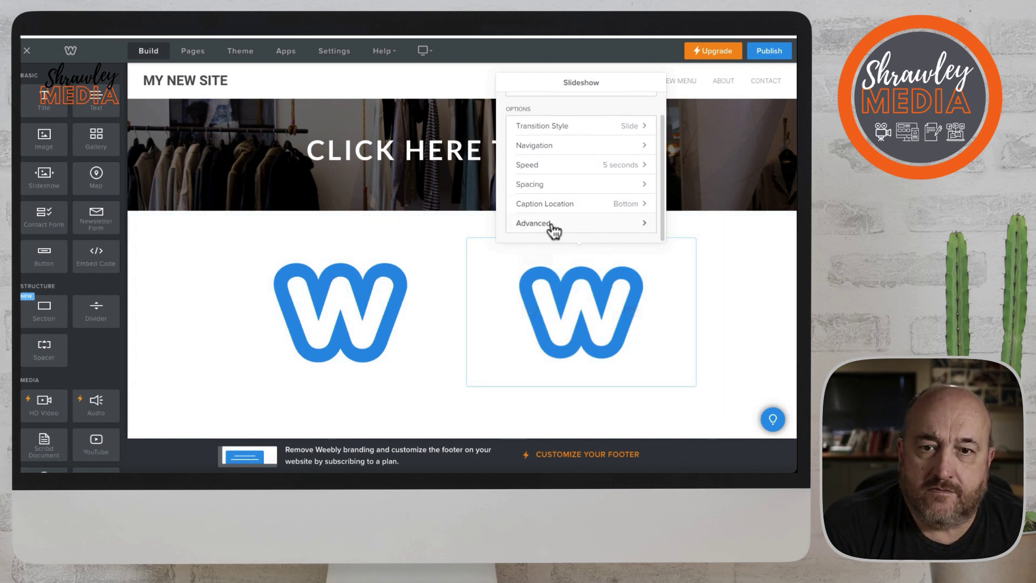
left_click(723, 226)
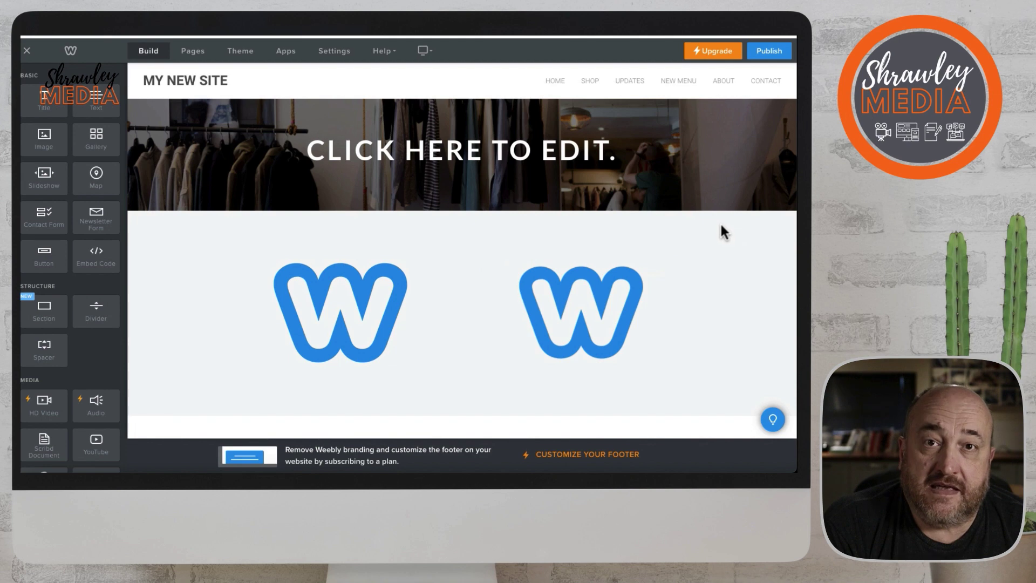